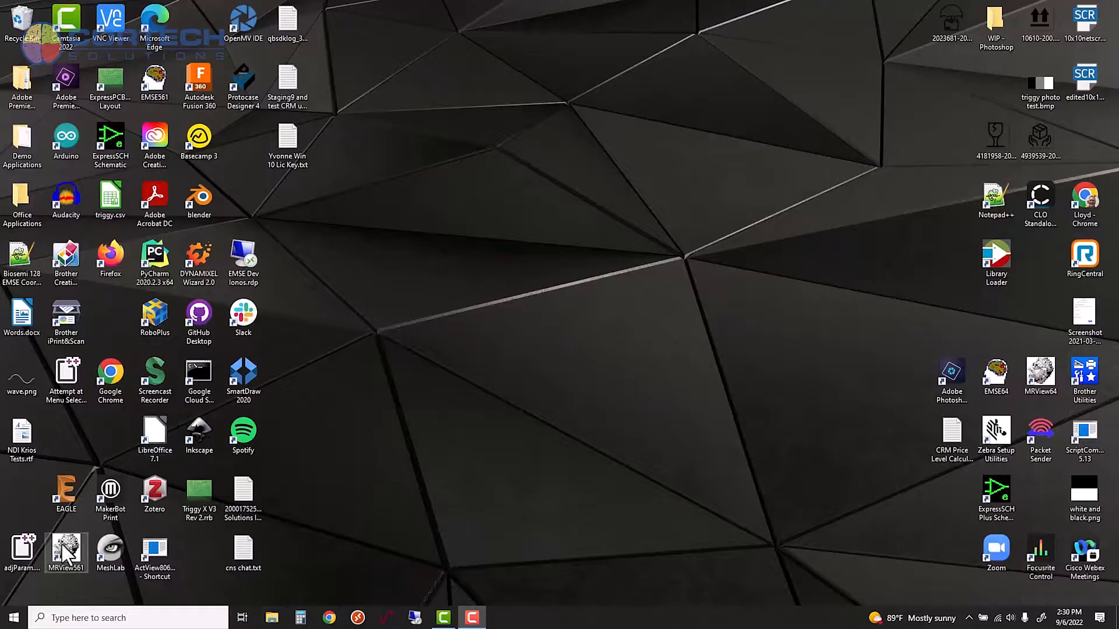
# Step: Open InstaCal, add the detected USB-201 board to the configuration, and close the utility
pyautogui.click(14, 617)
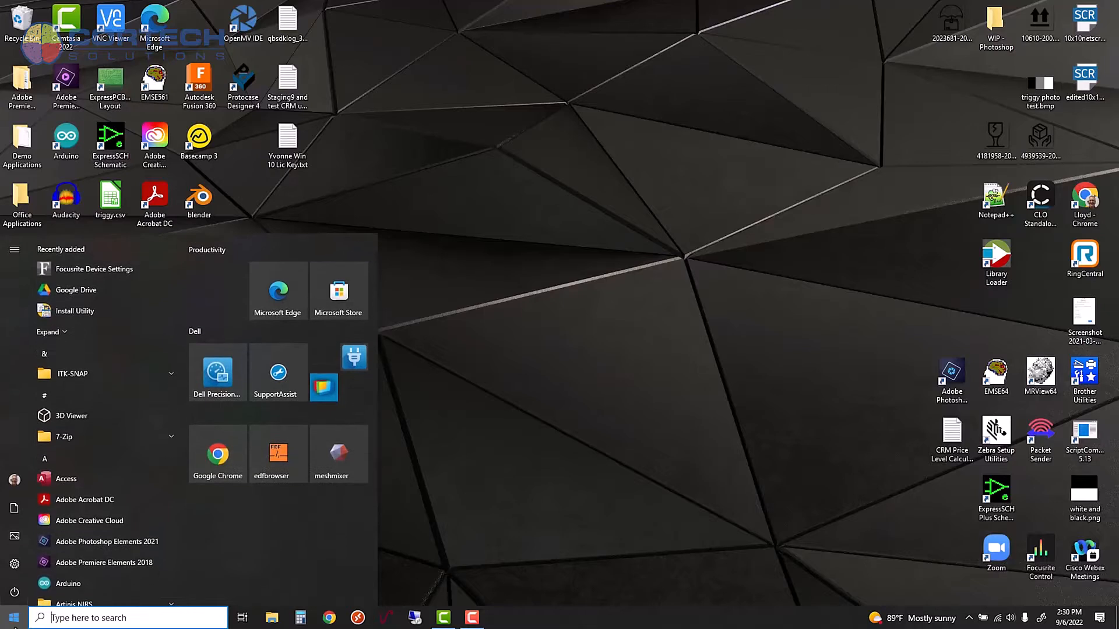
pyautogui.write('insta')
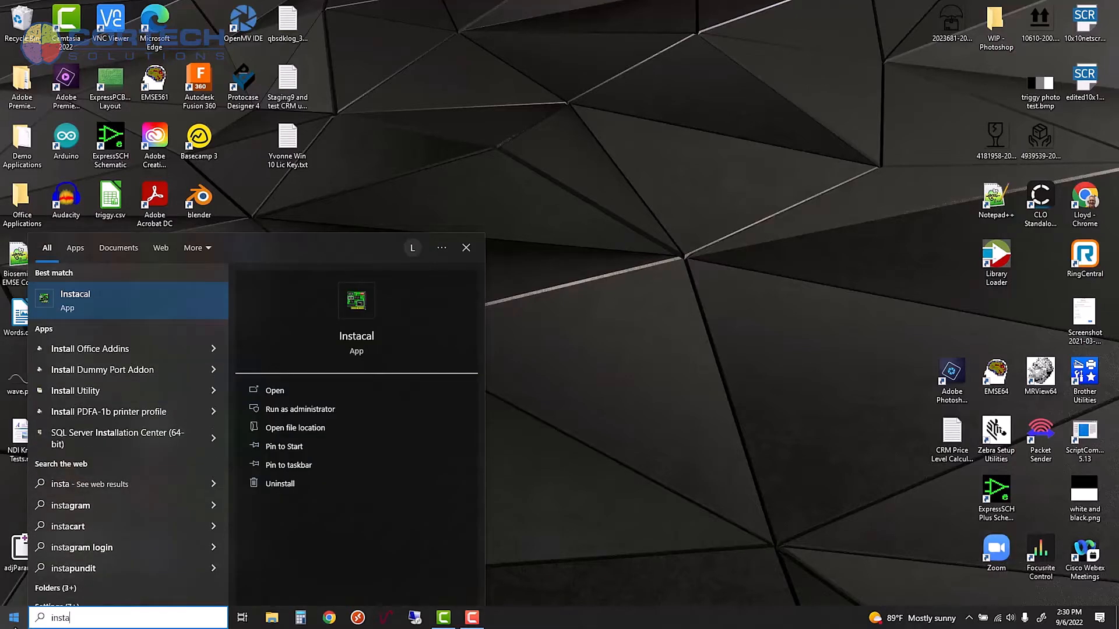
pyautogui.click(140, 299)
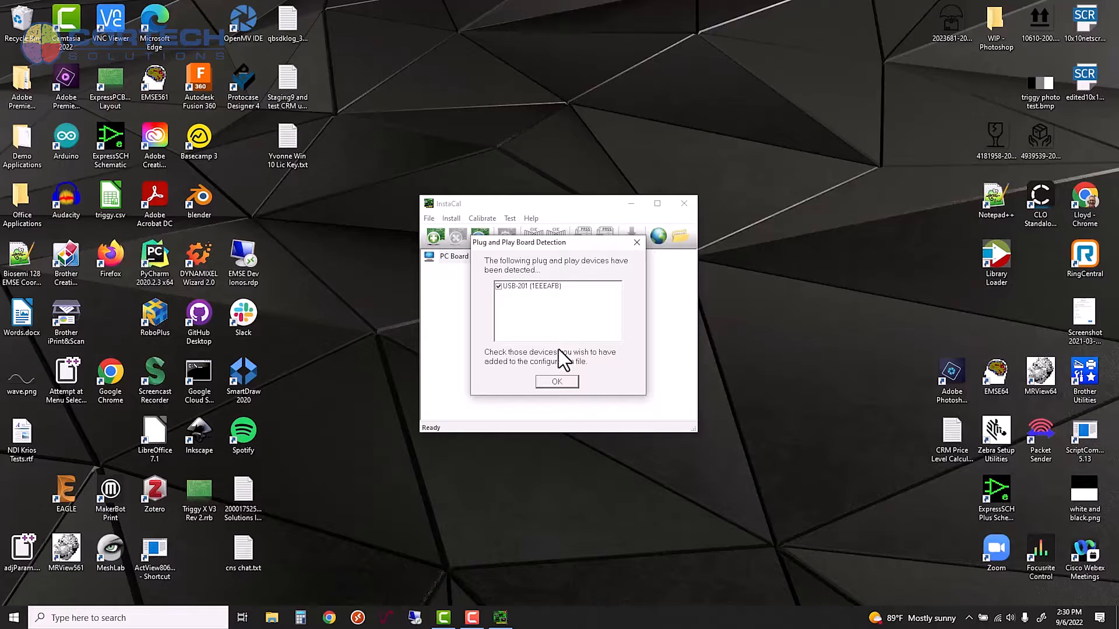
pyautogui.click(557, 382)
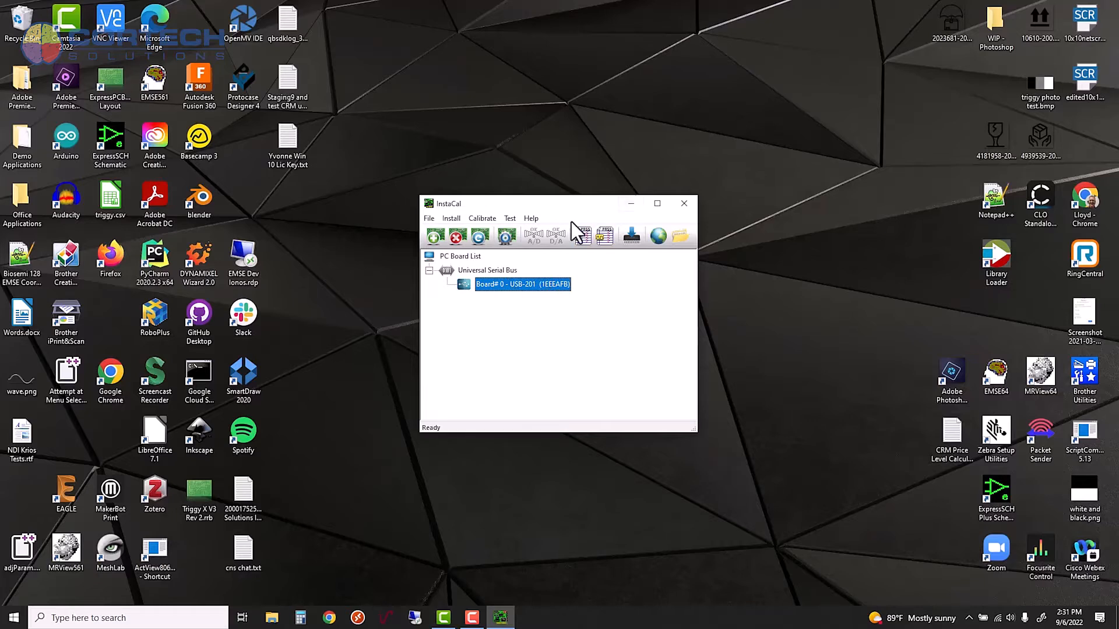
pyautogui.click(684, 204)
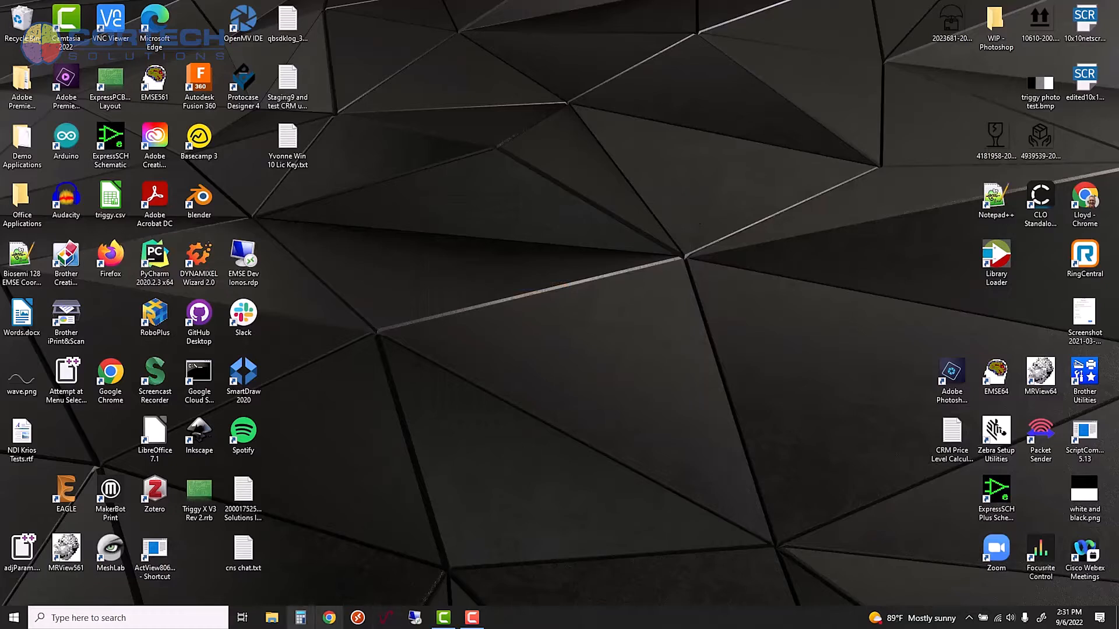
# Step: Open TracerDAQ and run its Oscilloscope, closing the measurements window and maximizing the scope
pyautogui.click(385, 619)
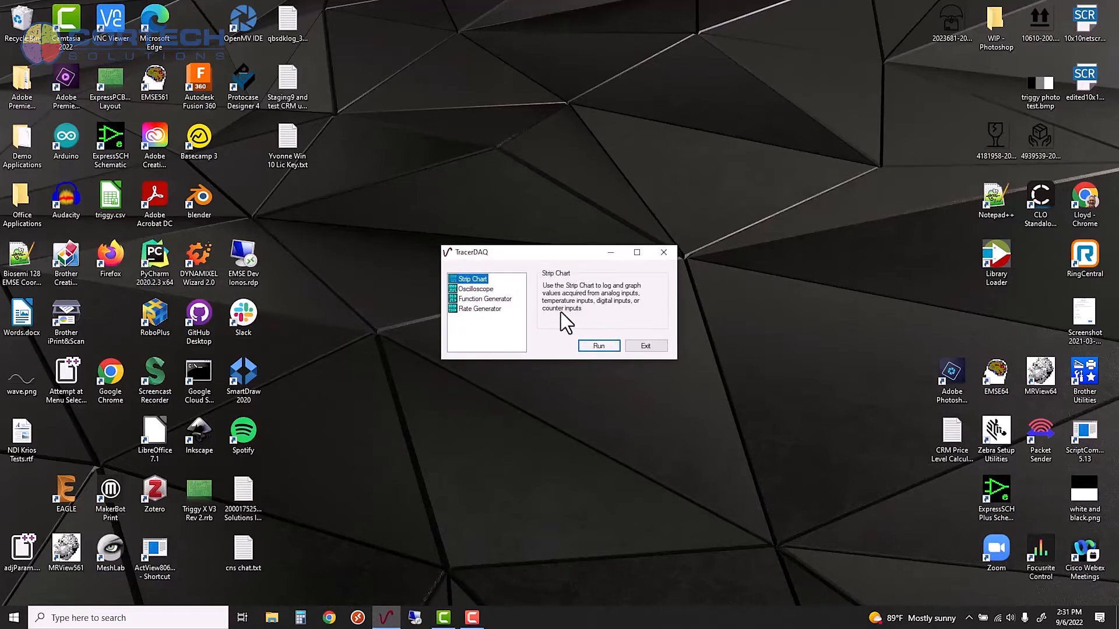
pyautogui.click(472, 289)
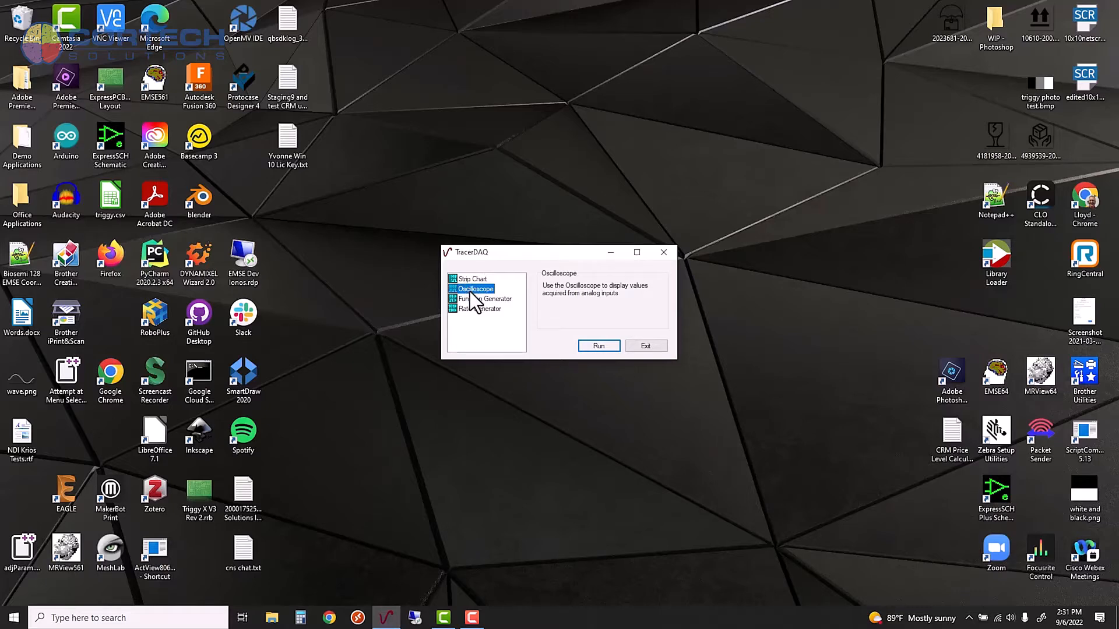
pyautogui.click(592, 343)
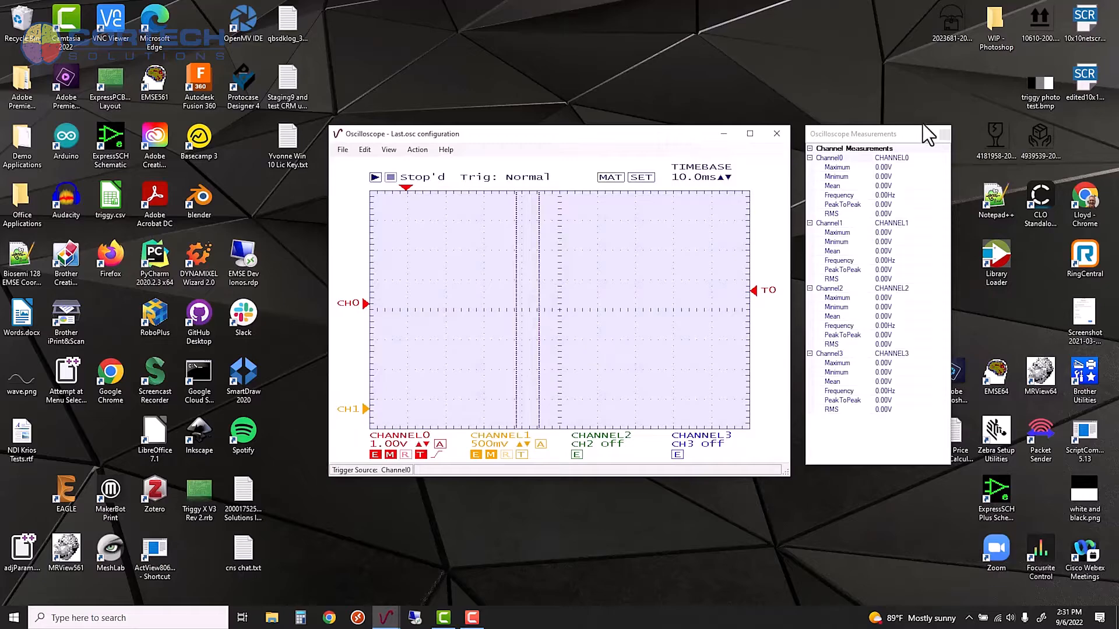
pyautogui.click(944, 131)
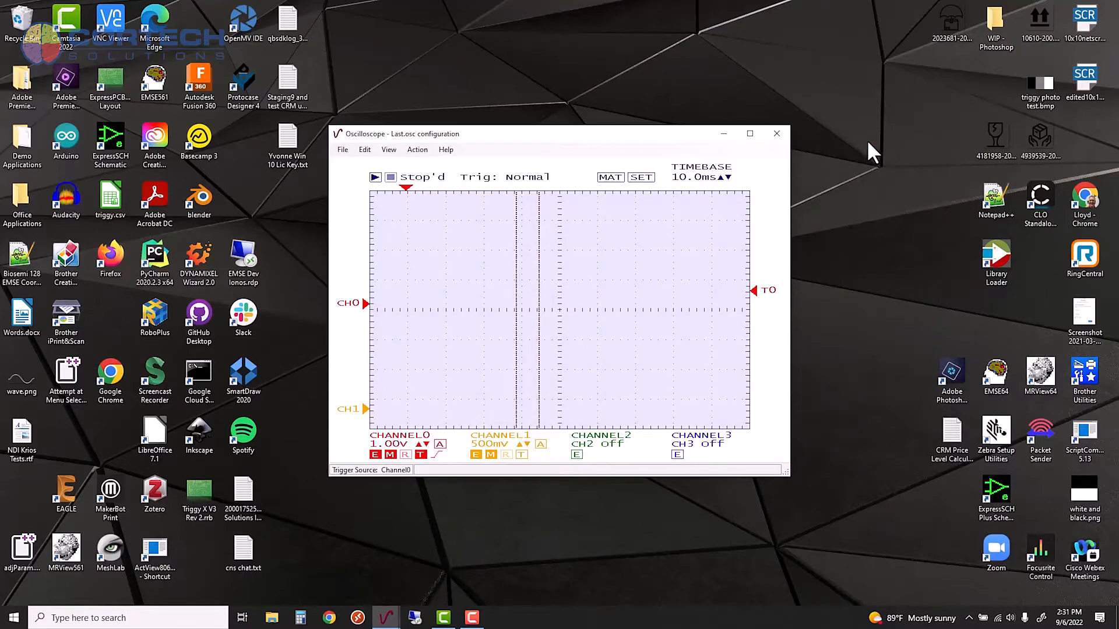
pyautogui.click(744, 138)
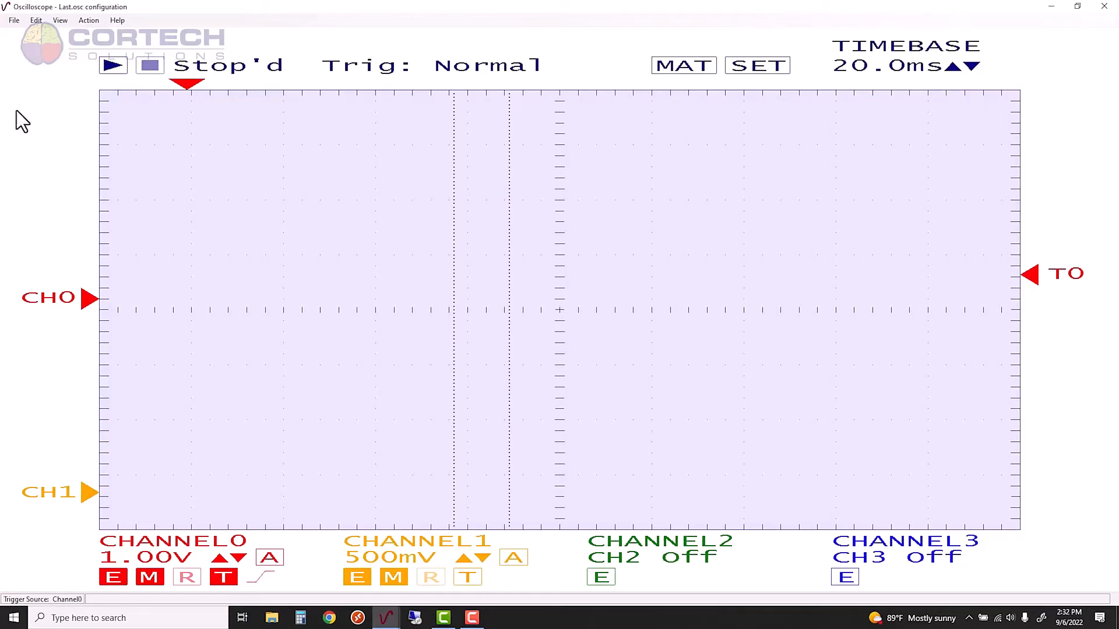
# Step: Review the DAQ hardware settings for the device, input and range assigned to each oscilloscope channel, and accept them
pyautogui.click(36, 20)
pyautogui.click(36, 20)
pyautogui.click(64, 45)
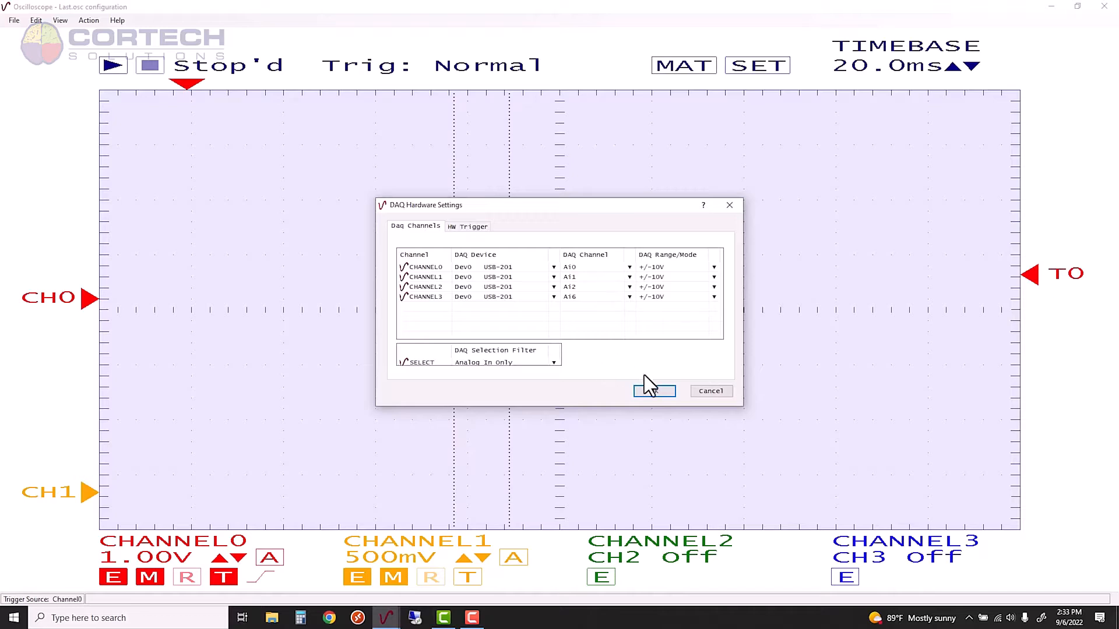
pyautogui.click(659, 392)
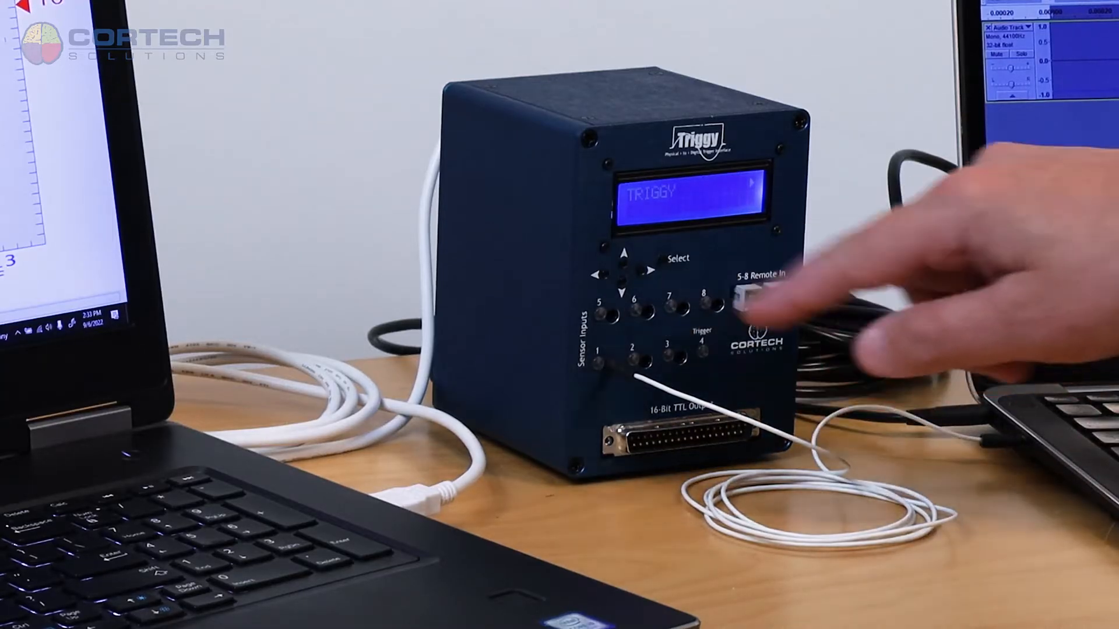
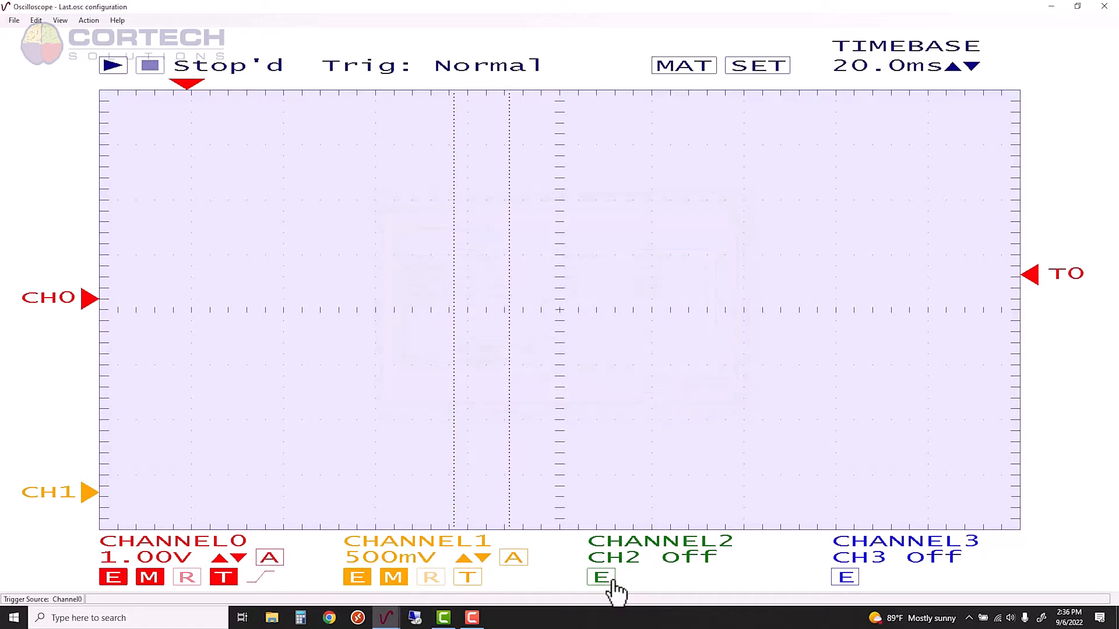
# Step: Enable and disable Channel 3, and start the oscilloscope acquisition
pyautogui.click(845, 578)
pyautogui.click(845, 579)
pyautogui.click(115, 69)
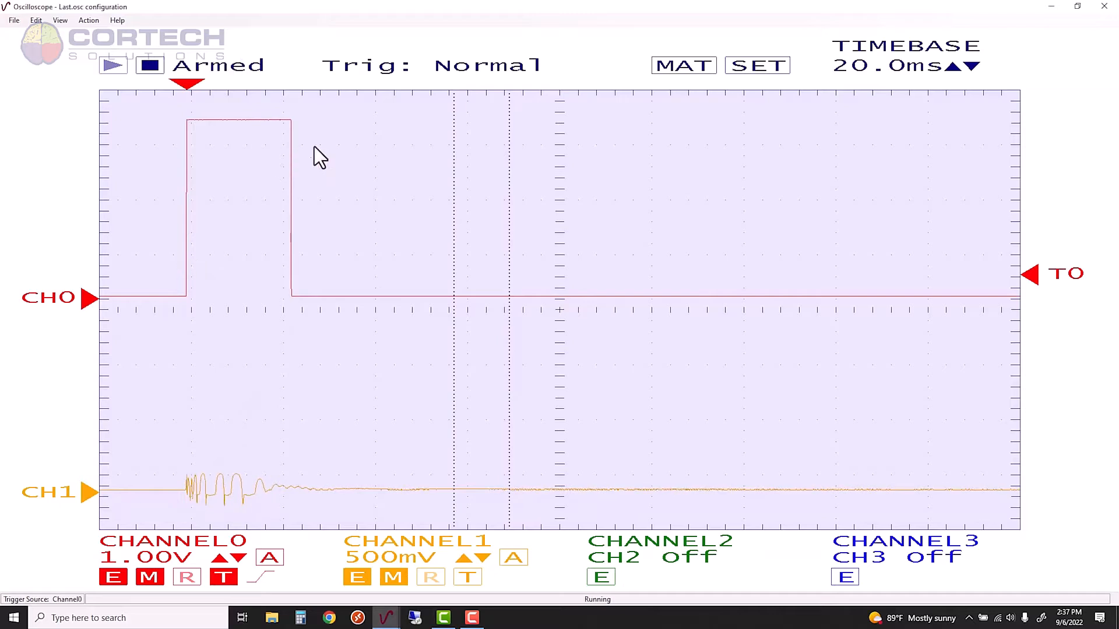
# Step: Align Channel 1's zero line with Channel 0's and reduce the timebase to 2.00 ms
pyautogui.click(974, 66)
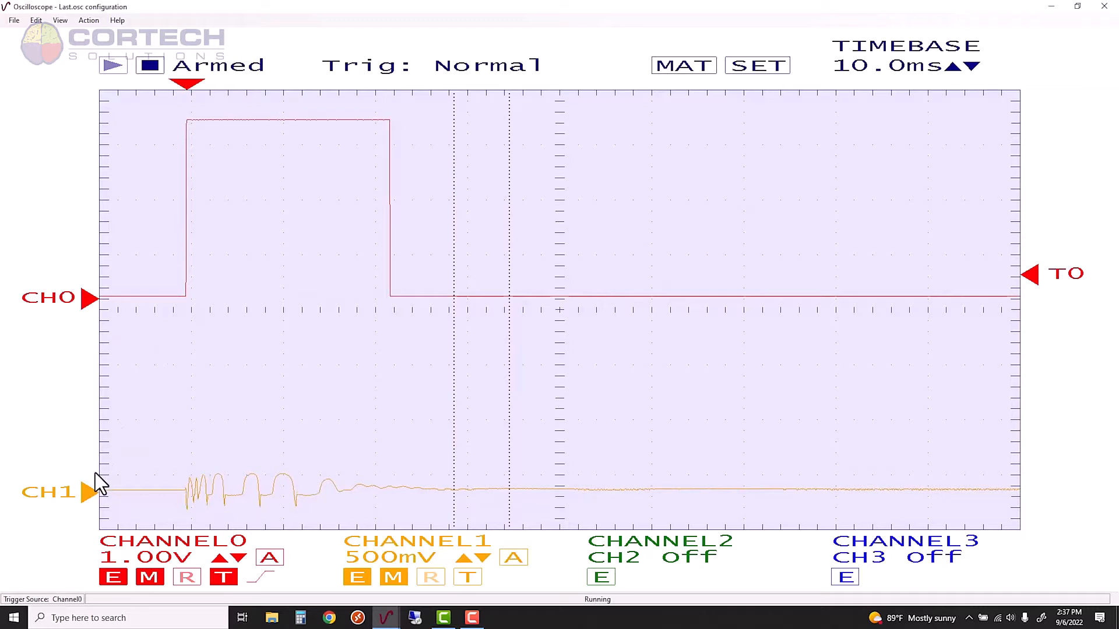
pyautogui.moveTo(89, 493)
pyautogui.mouseDown()
pyautogui.moveTo(89, 505)
pyautogui.moveTo(84, 298)
pyautogui.mouseUp()
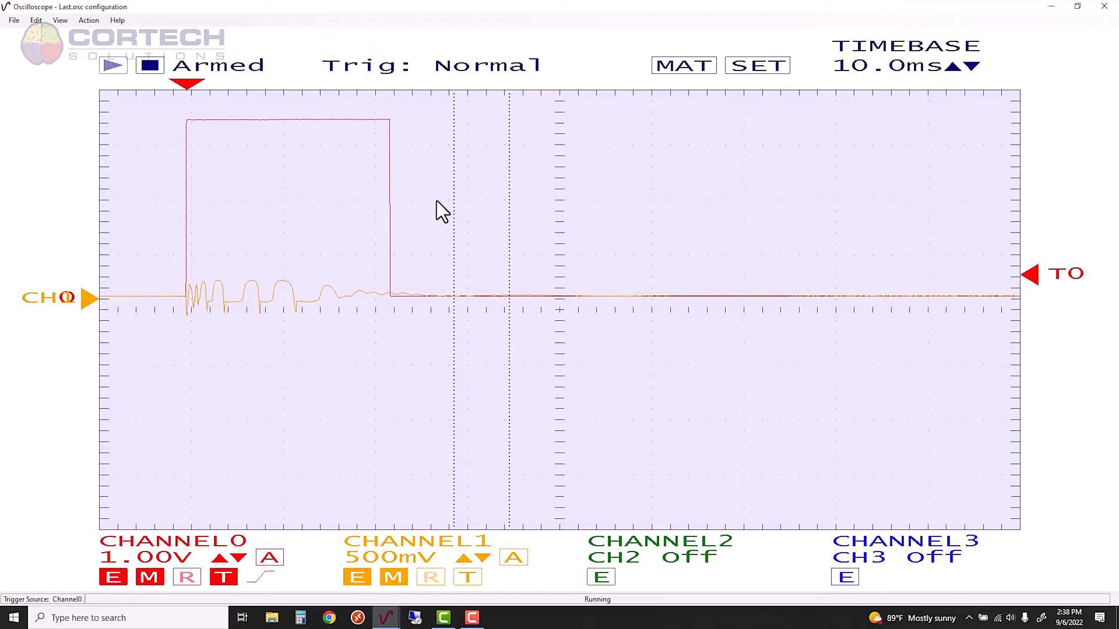
pyautogui.click(972, 66)
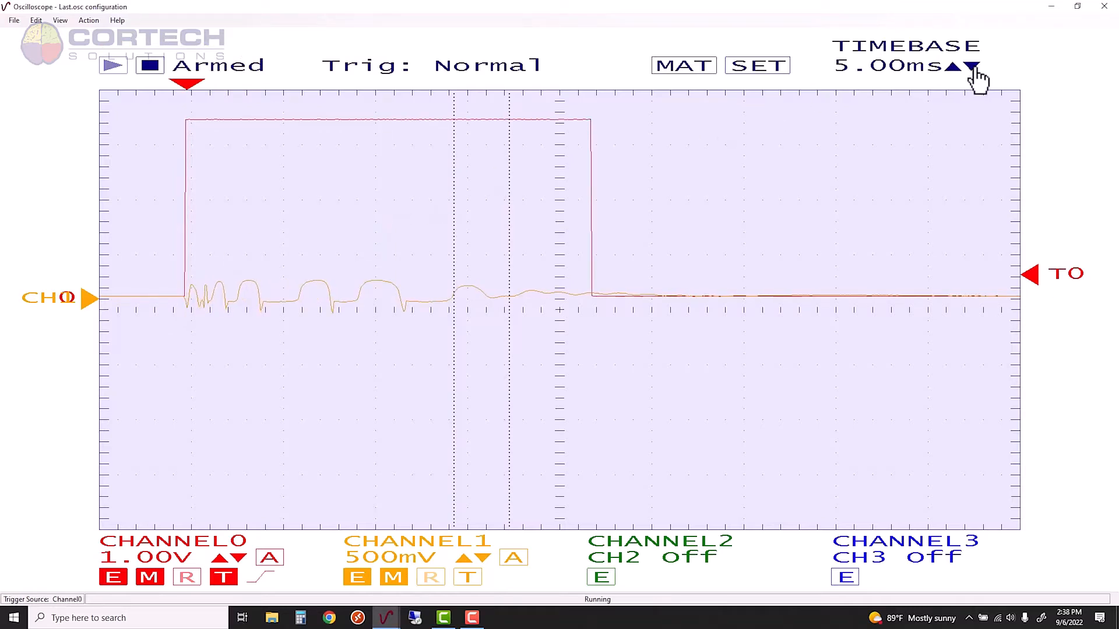
pyautogui.click(972, 67)
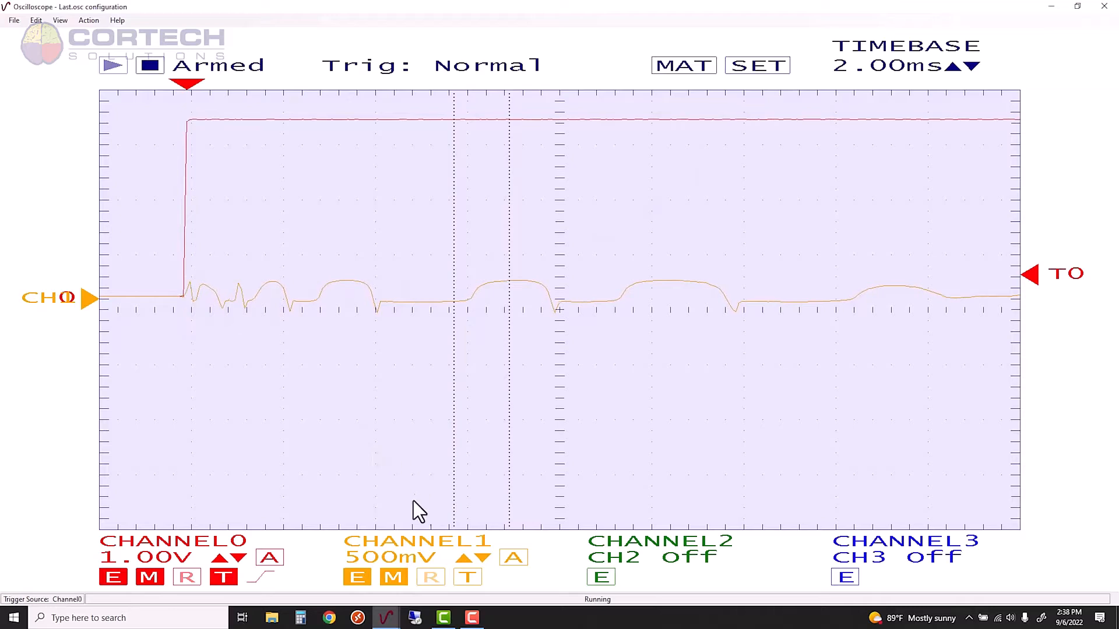
# Step: Set Channel 1's vertical scale to 100 mV, and try 500 mV and 2.00 V on Channel 0 before restoring 1.00 V
pyautogui.click(482, 560)
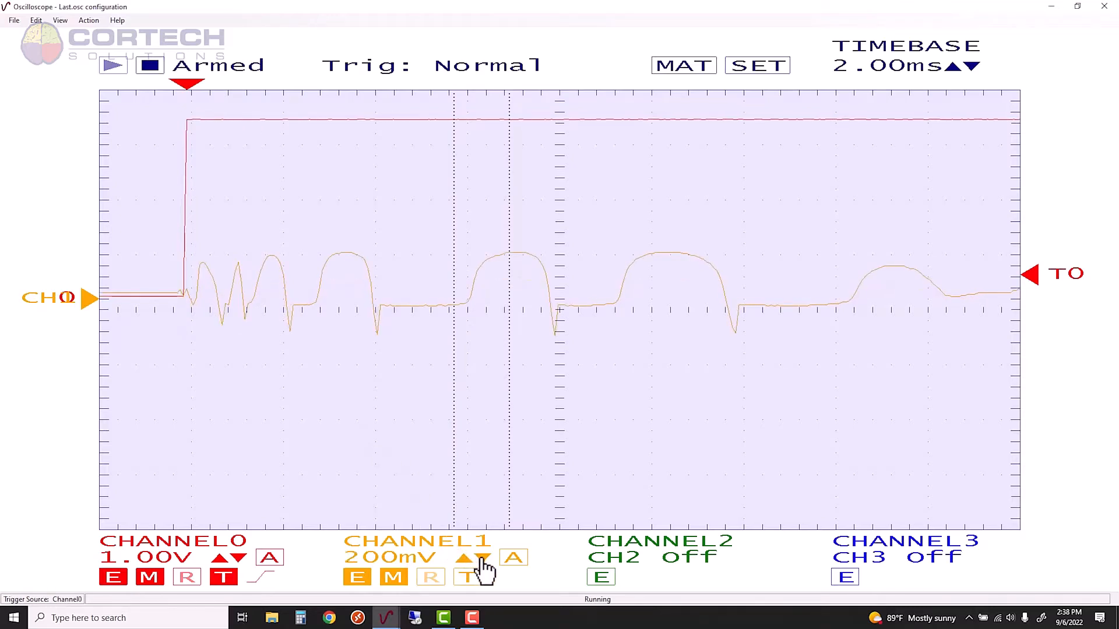
pyautogui.click(482, 560)
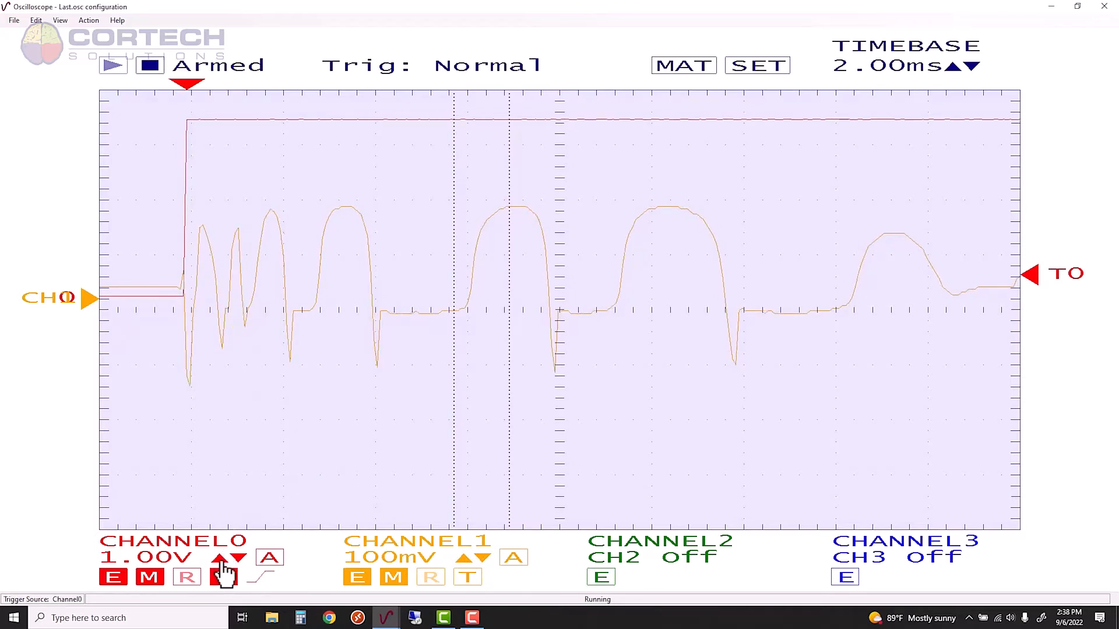
pyautogui.click(240, 559)
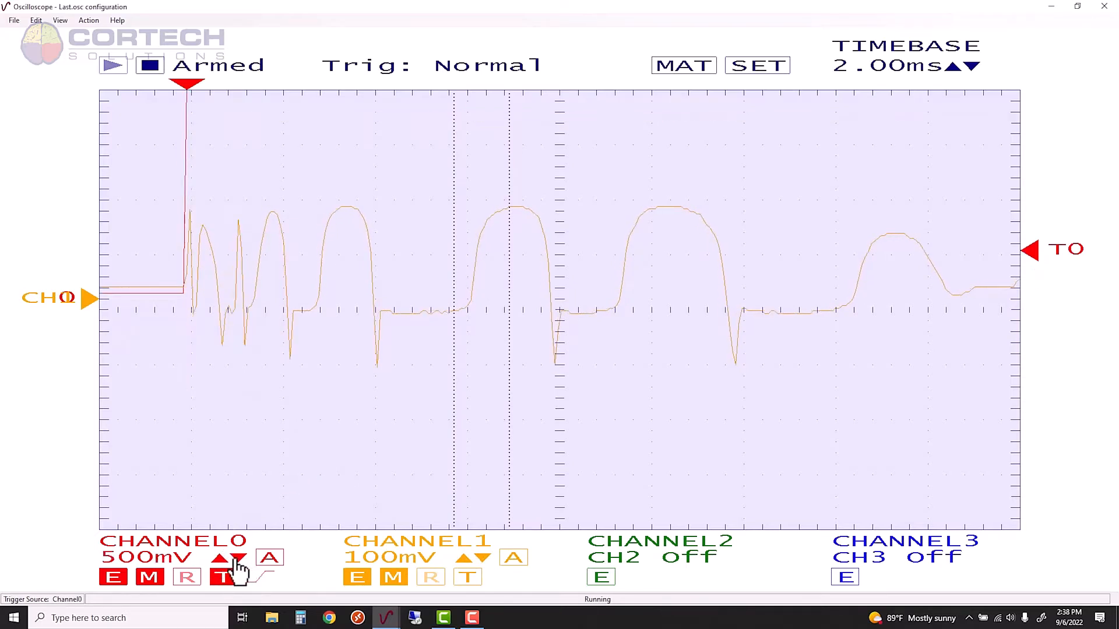
pyautogui.click(221, 560)
pyautogui.click(221, 560)
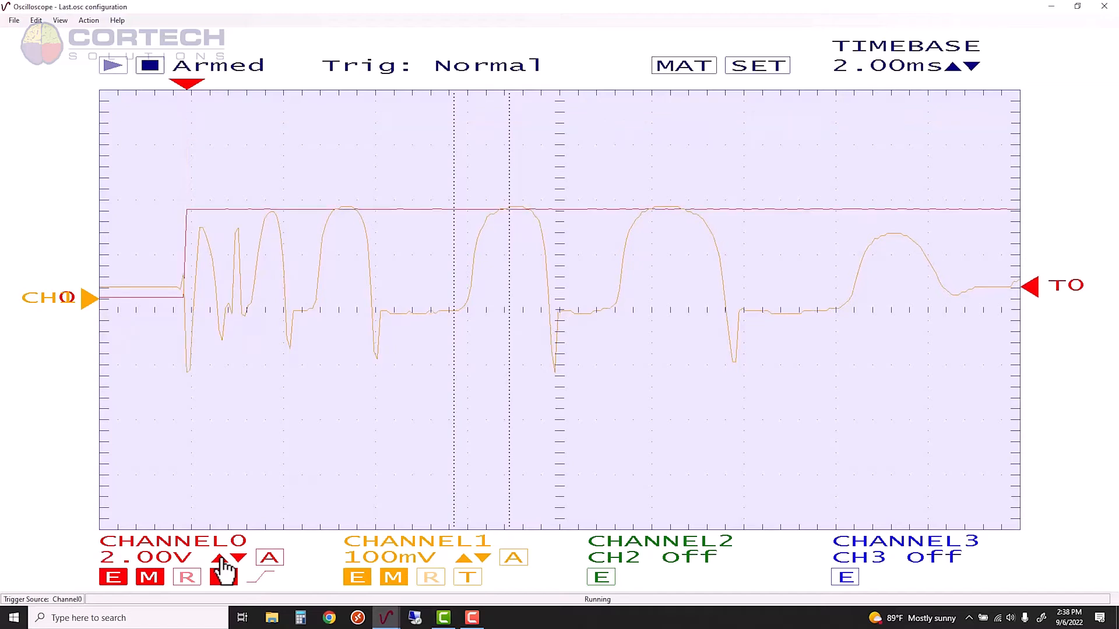
pyautogui.click(241, 559)
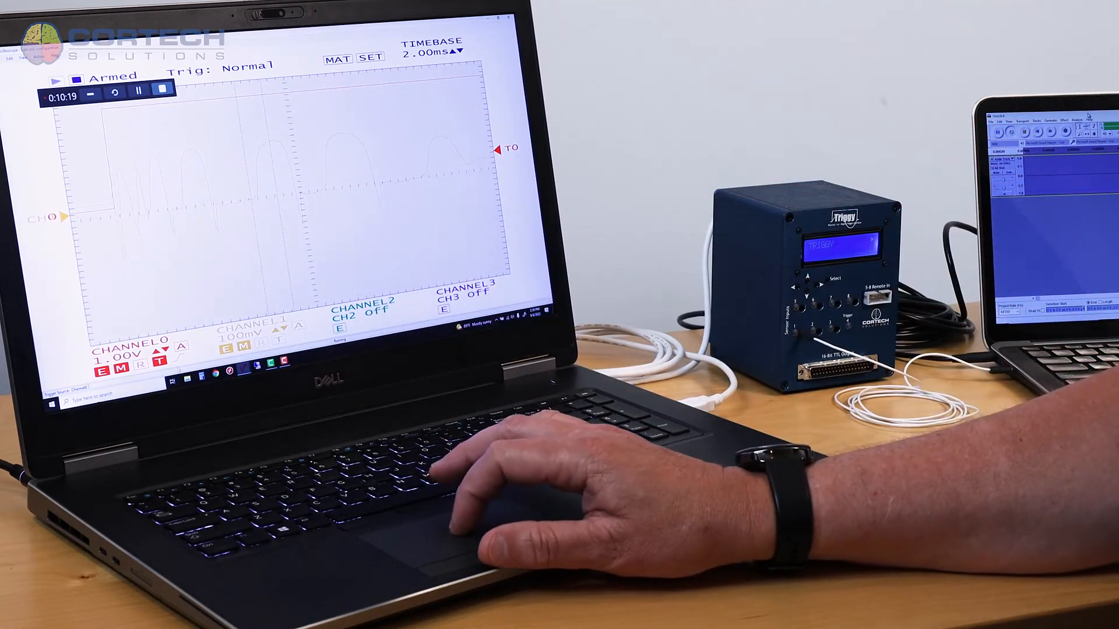
# Step: Switch Channel 0's trigger slope to the falling edge and back to the rising edge
pyautogui.click(180, 358)
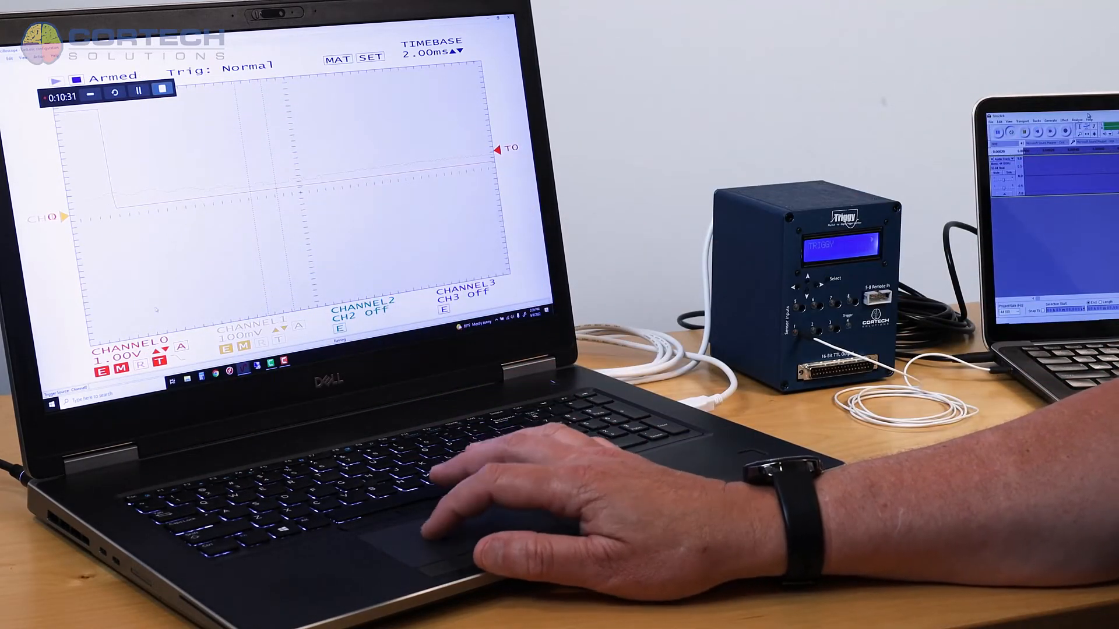
pyautogui.click(183, 358)
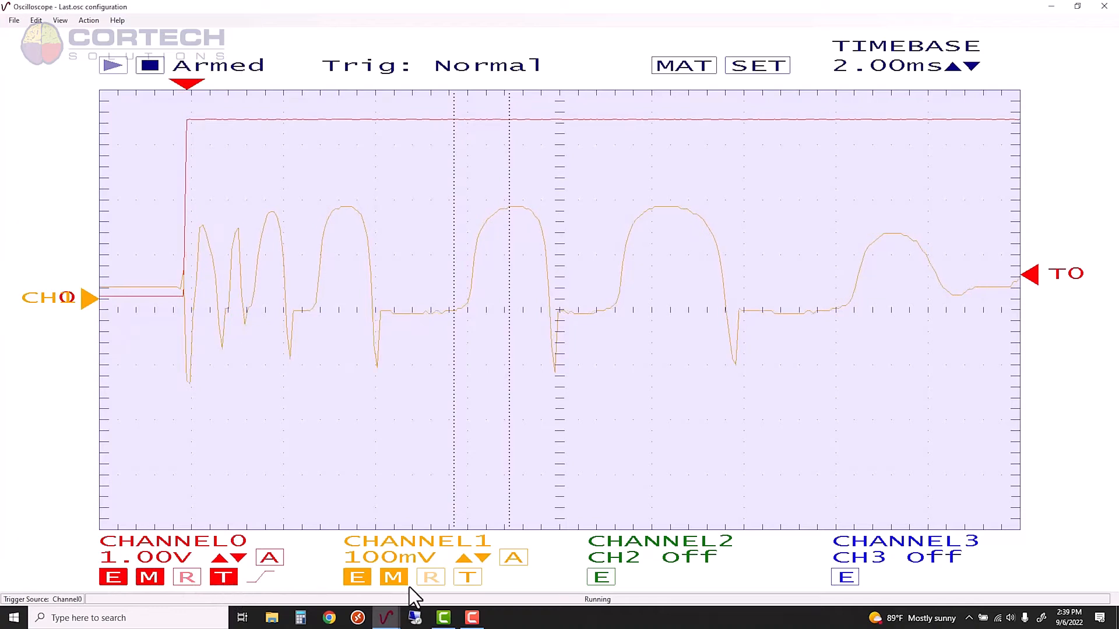
# Step: Make Channel 1 the trigger source, lower its trigger level to just above its zero line, and switch it to Normal mode
pyautogui.click(468, 577)
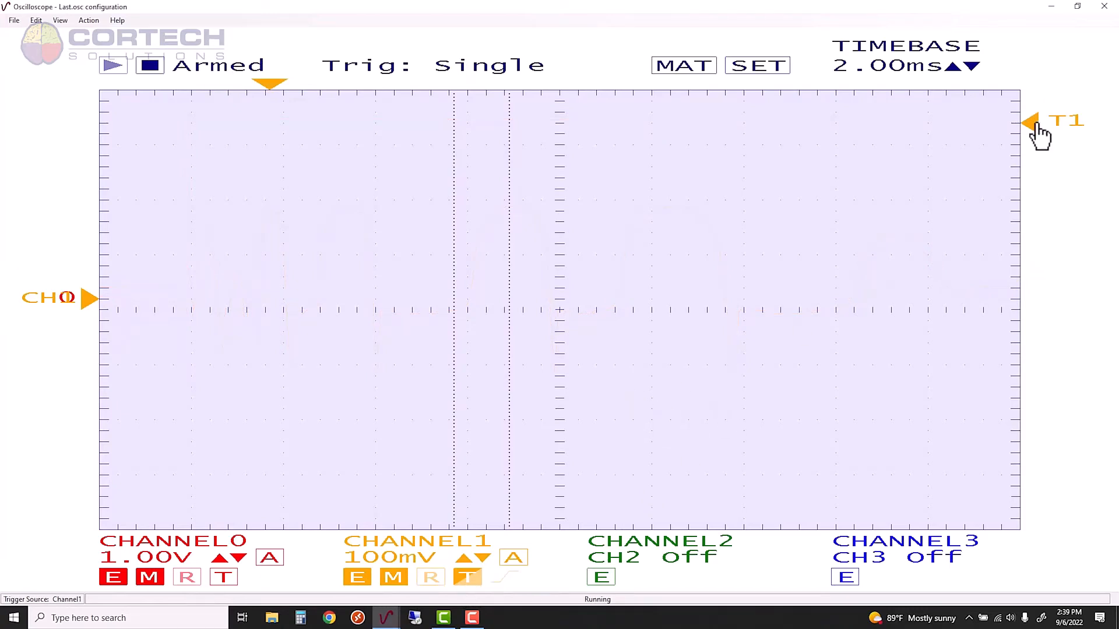
pyautogui.moveTo(1036, 125); pyautogui.dragTo(1042, 236)
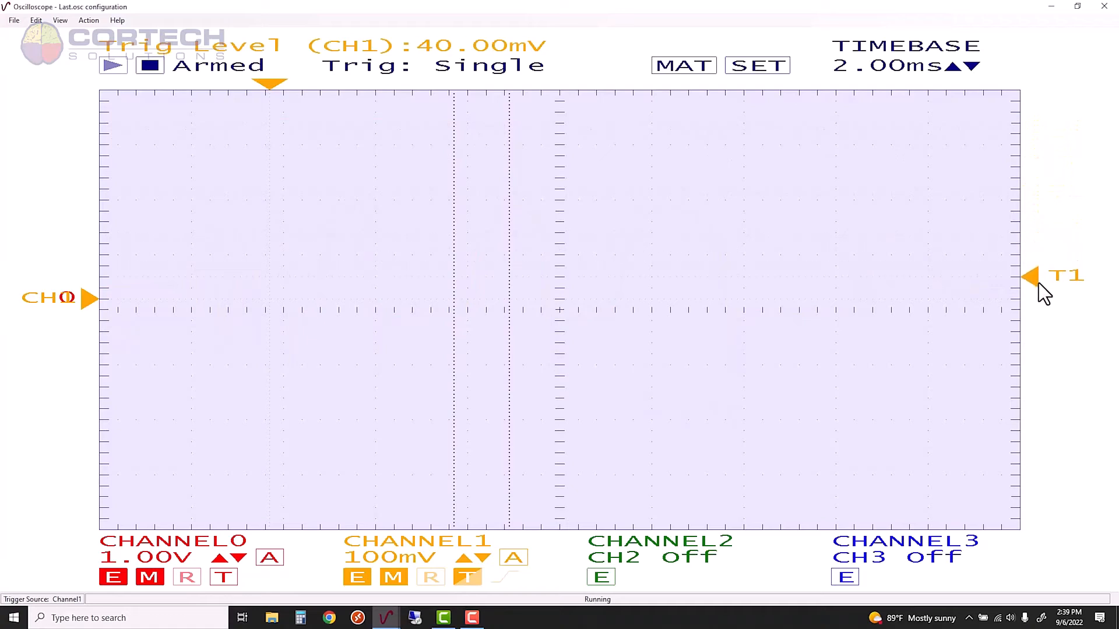
pyautogui.moveTo(1039, 283); pyautogui.dragTo(1038, 297)
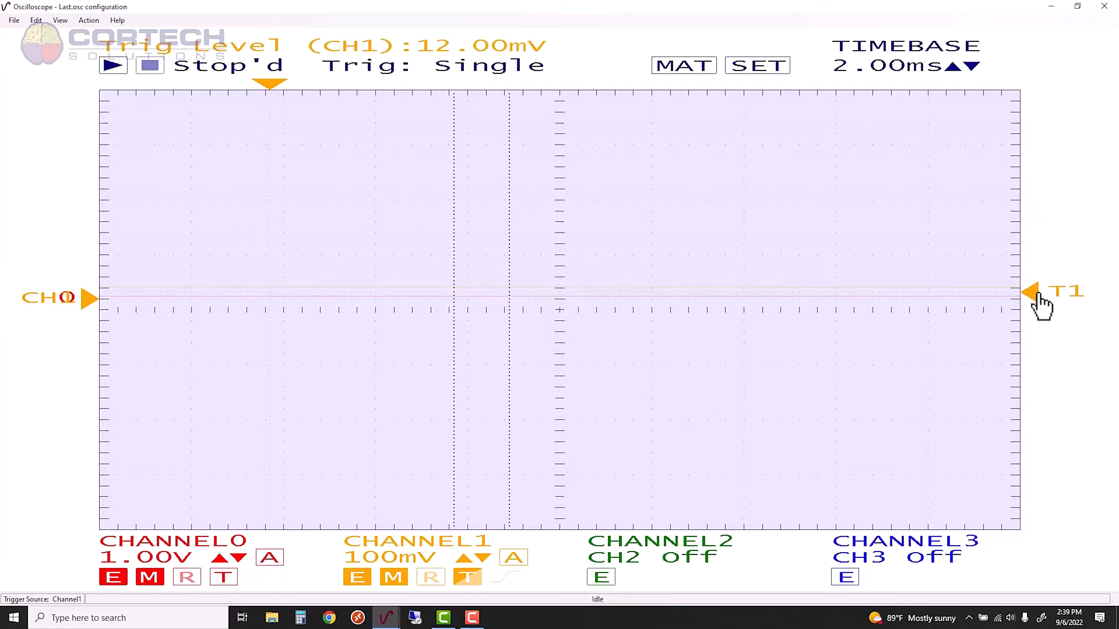
pyautogui.moveTo(1038, 303); pyautogui.dragTo(1037, 298)
pyautogui.click(470, 578)
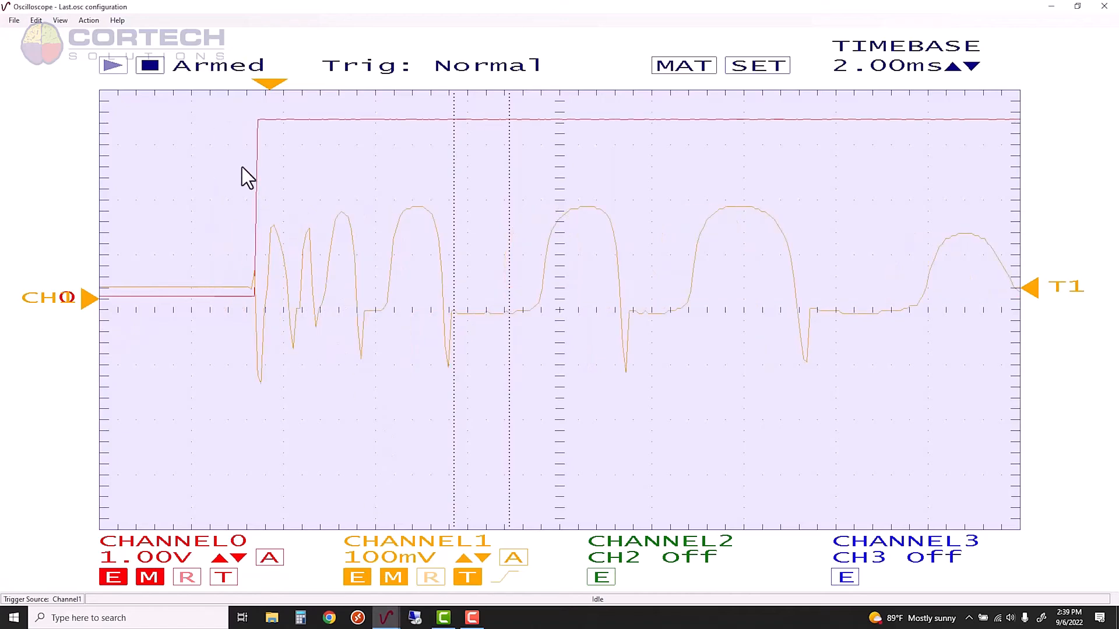
# Step: Return the trigger source to Channel 0 in Normal mode and move its trigger position to -8.000 ms
pyautogui.click(224, 578)
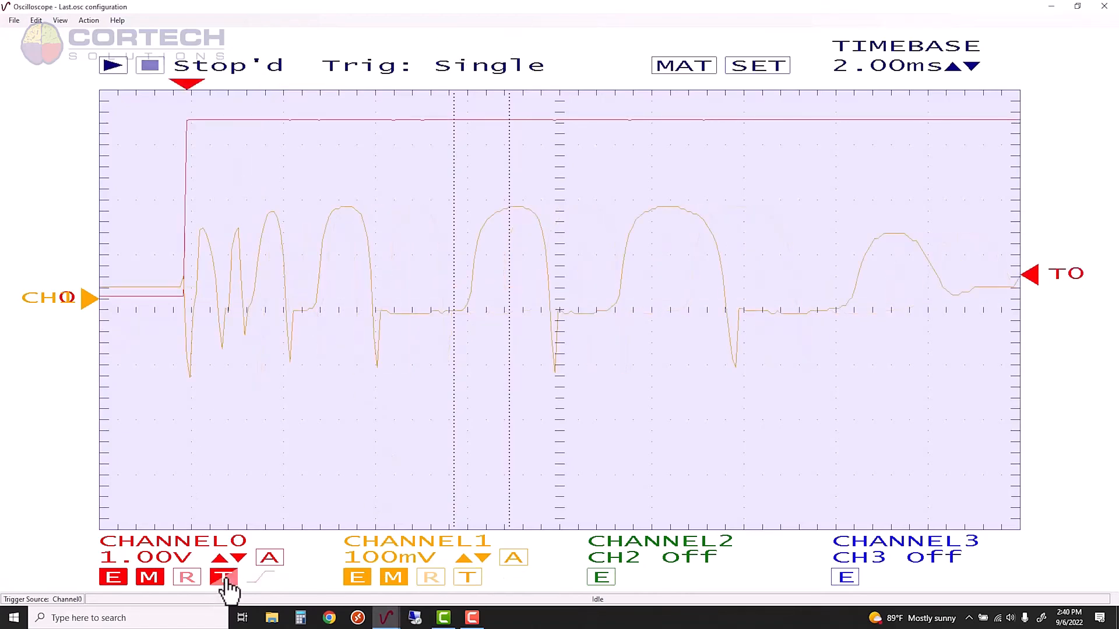
pyautogui.click(225, 579)
pyautogui.click(224, 578)
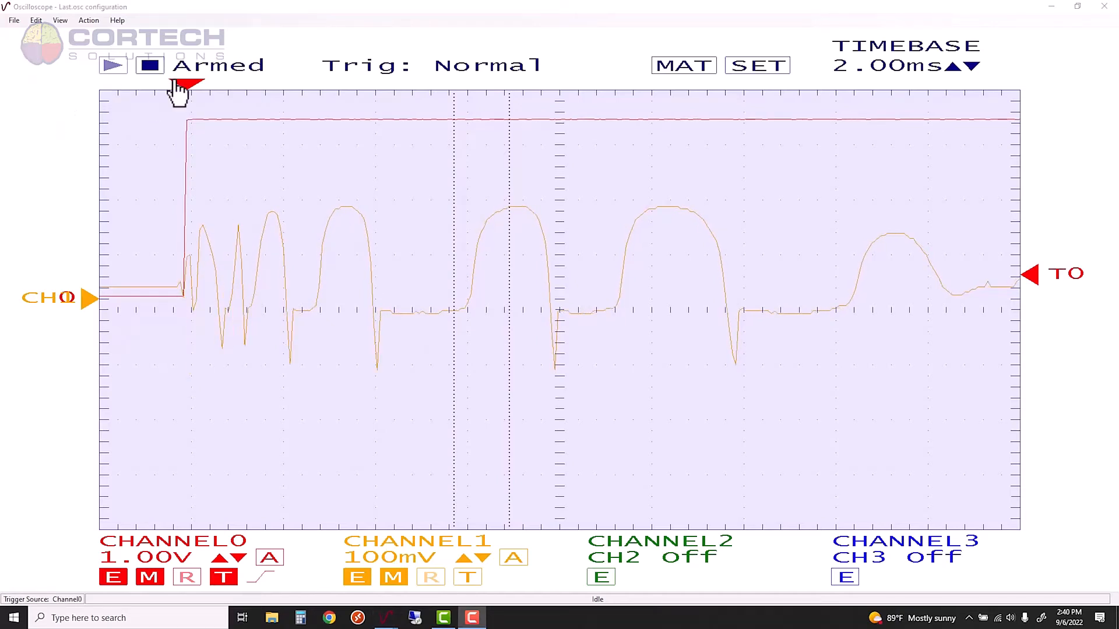
pyautogui.moveTo(178, 90); pyautogui.dragTo(150, 93)
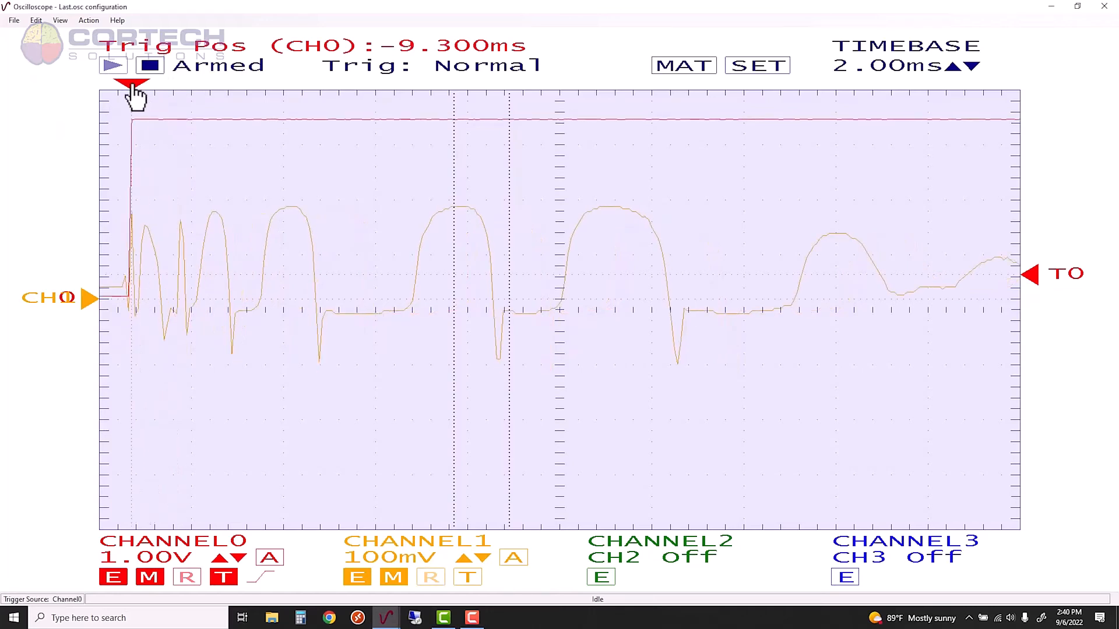
pyautogui.moveTo(133, 85)
pyautogui.mouseDown()
pyautogui.moveTo(449, 86)
pyautogui.moveTo(262, 138)
pyautogui.moveTo(165, 135)
pyautogui.moveTo(194, 133)
pyautogui.mouseUp()
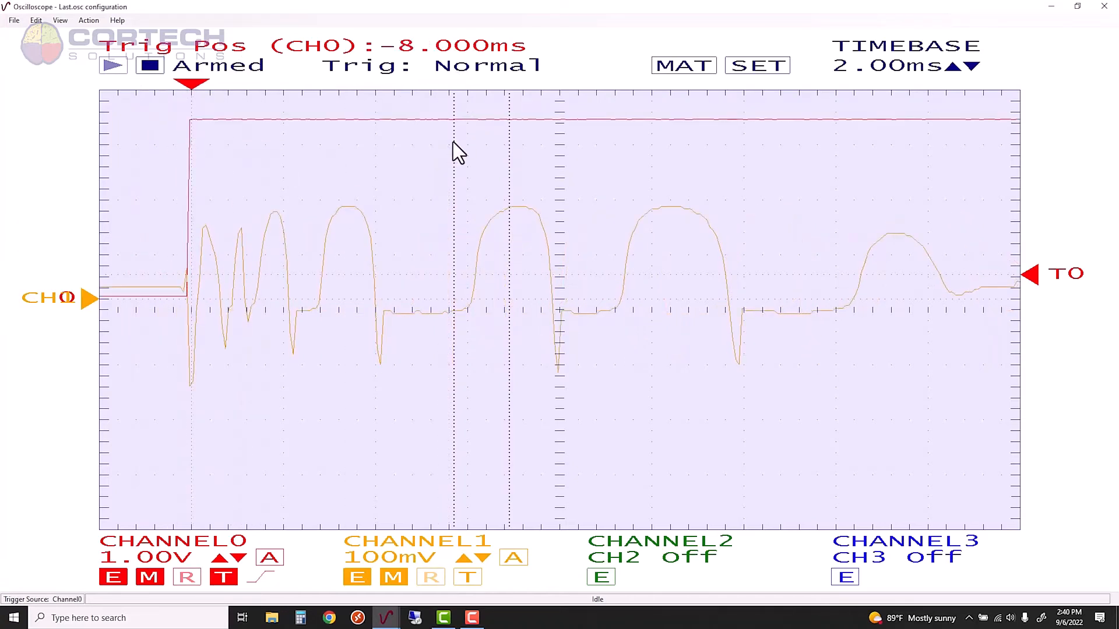
# Step: Place one time marker at -100 µs on Channel 0's rising edge and the other at the end of Channel 1's last tall pulse
pyautogui.moveTo(457, 155)
pyautogui.mouseDown()
pyautogui.moveTo(312, 199)
pyautogui.moveTo(229, 194)
pyautogui.moveTo(118, 242)
pyautogui.moveTo(188, 209)
pyautogui.mouseUp()
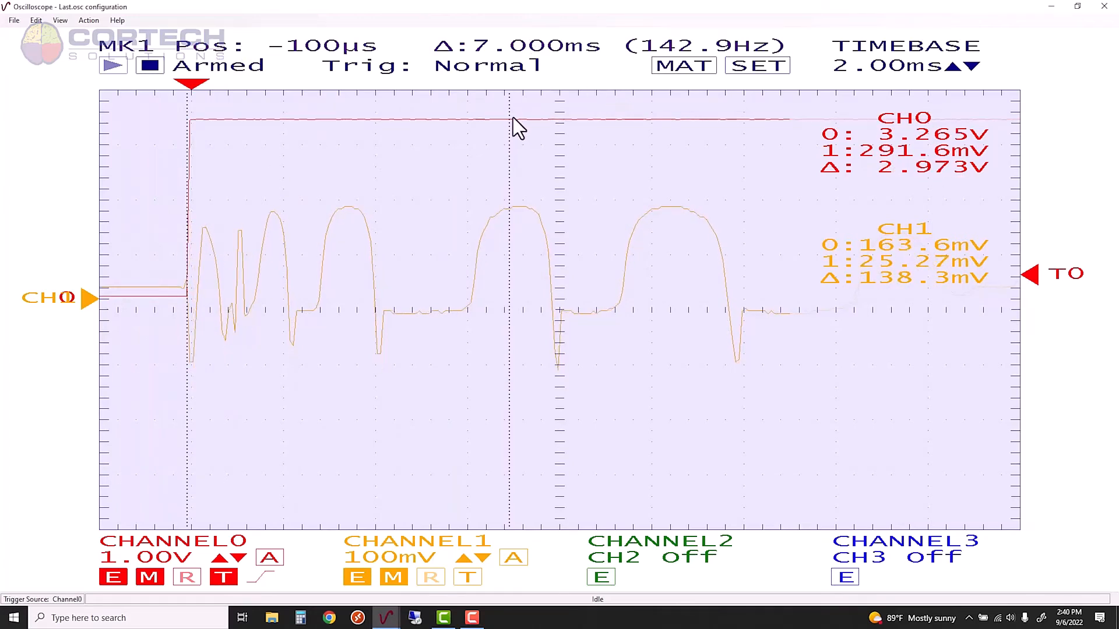
pyautogui.moveTo(512, 130)
pyautogui.mouseDown()
pyautogui.moveTo(435, 165)
pyautogui.moveTo(749, 187)
pyautogui.mouseUp()
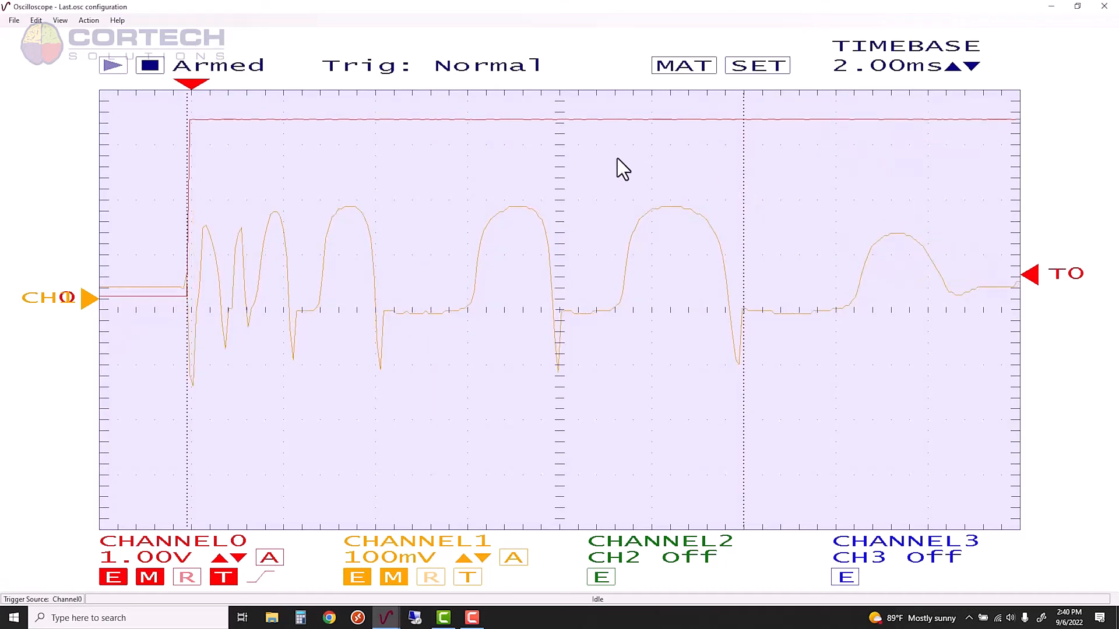
pyautogui.click(745, 164)
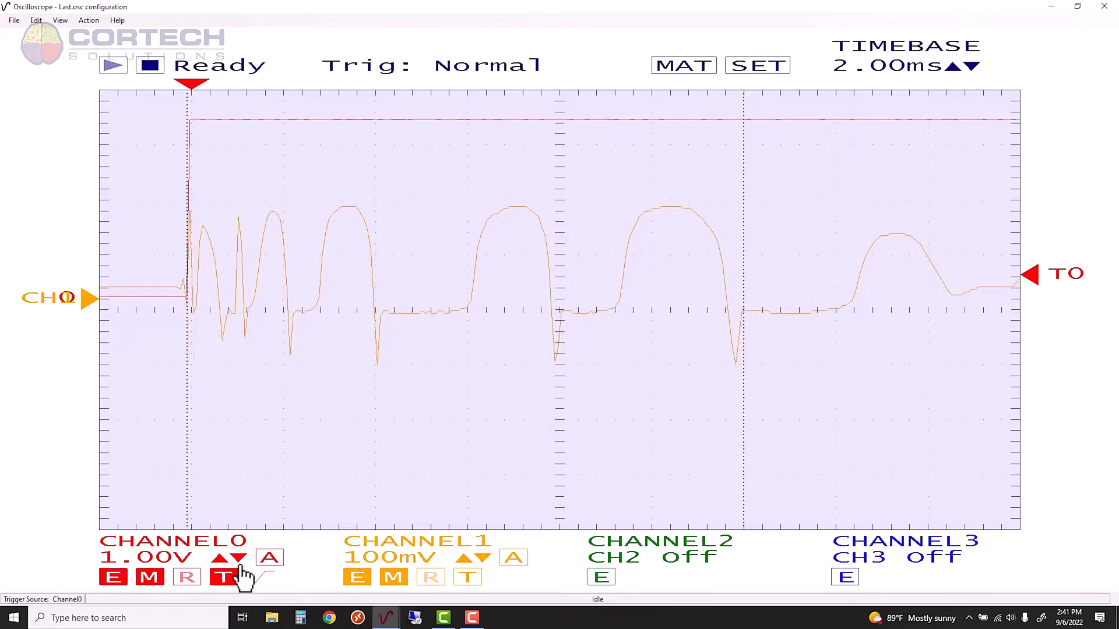
# Step: Capture a sweep on Channel 0 in Single trigger mode and return the trigger to Normal mode
pyautogui.click(224, 578)
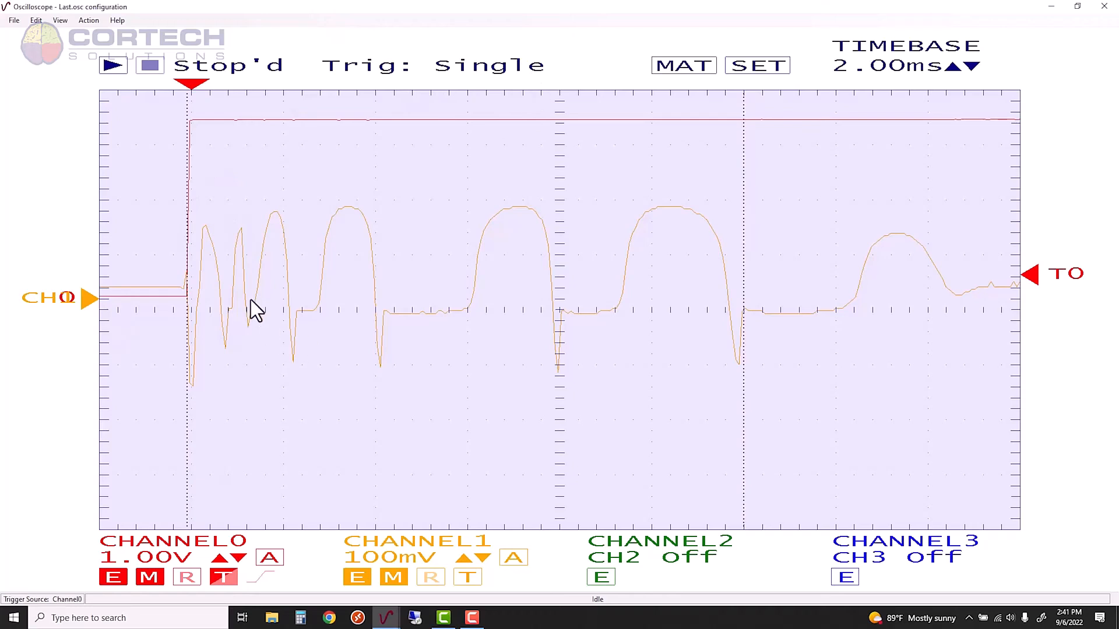
pyautogui.click(113, 65)
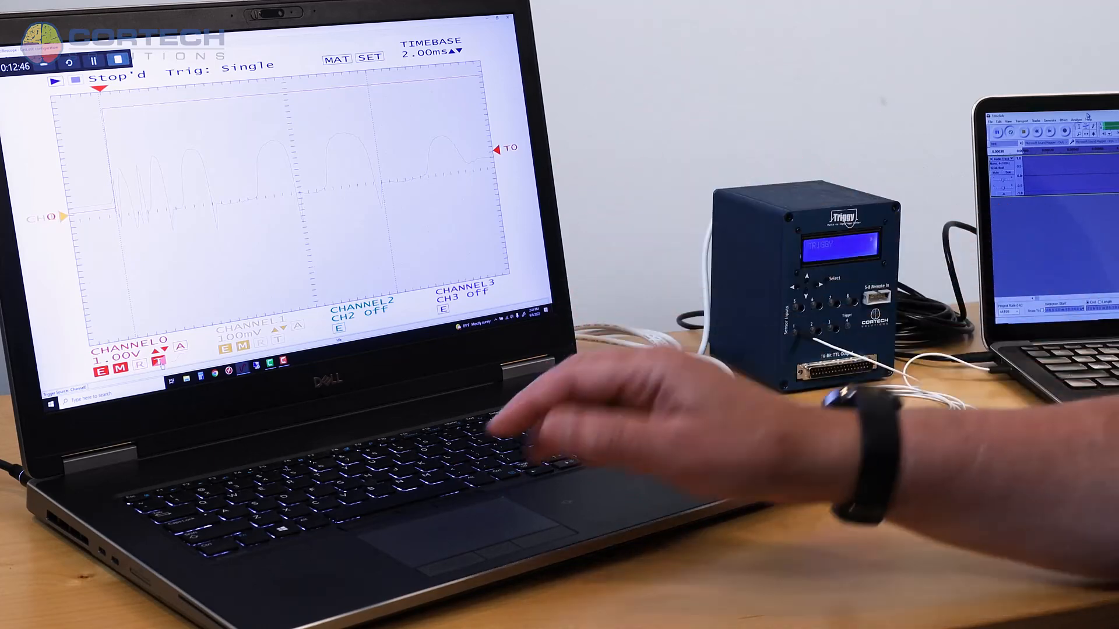
pyautogui.click(161, 363)
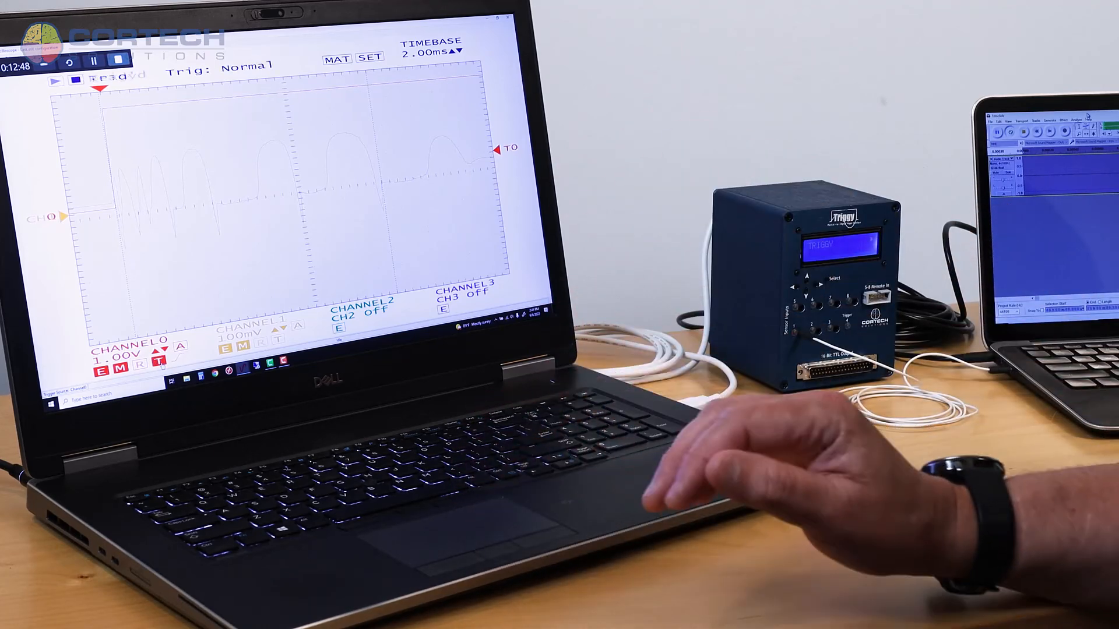